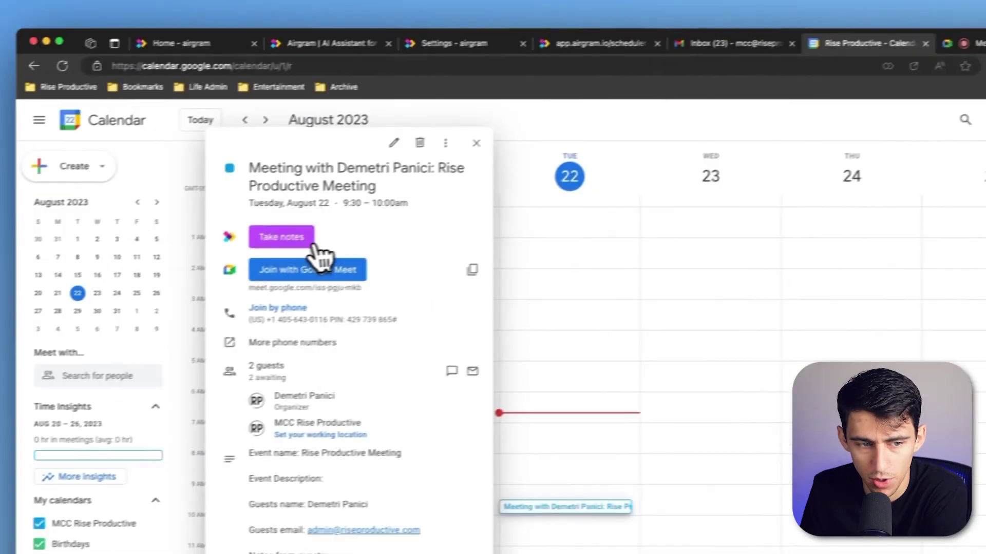
- Start meeting notes for the event and apply the 1-on-1 template
{"action": "left_click", "coordinate": [108, 251]}
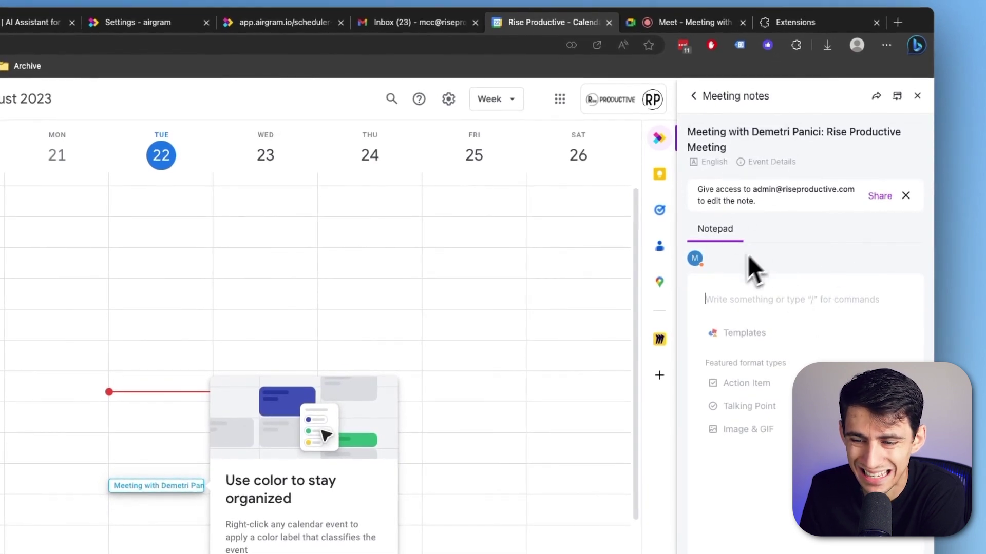
{"action": "left_click", "coordinate": [741, 333]}
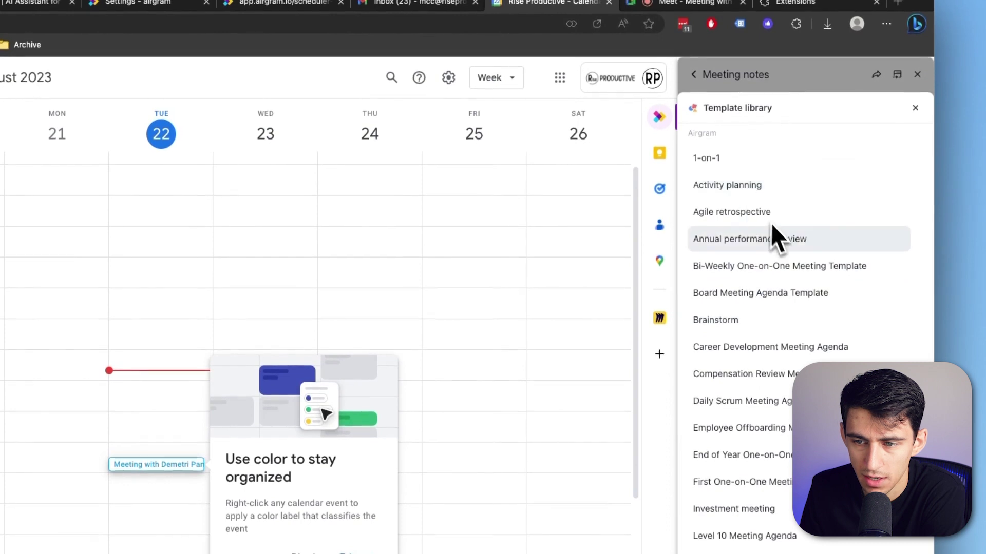
{"action": "left_click", "coordinate": [757, 168]}
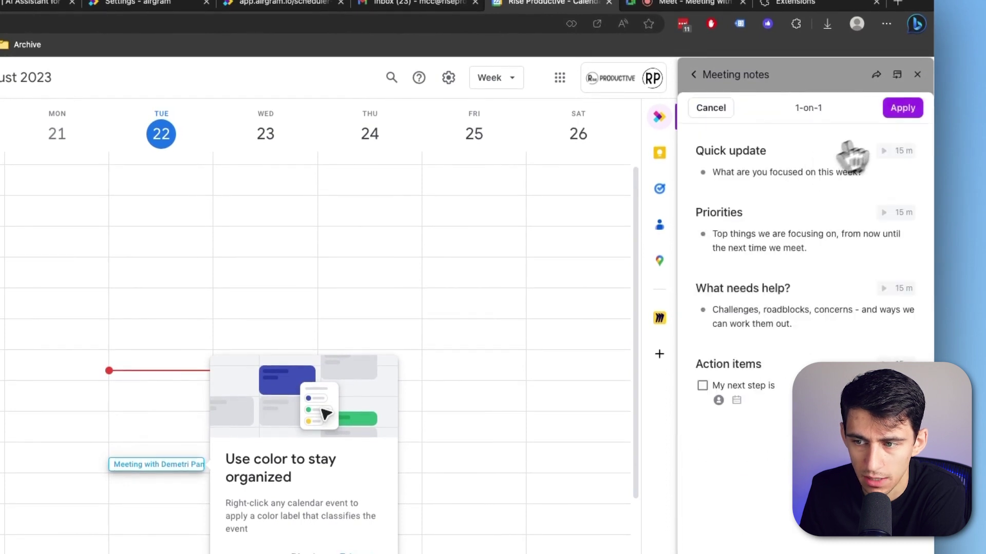
{"action": "left_click", "coordinate": [908, 109]}
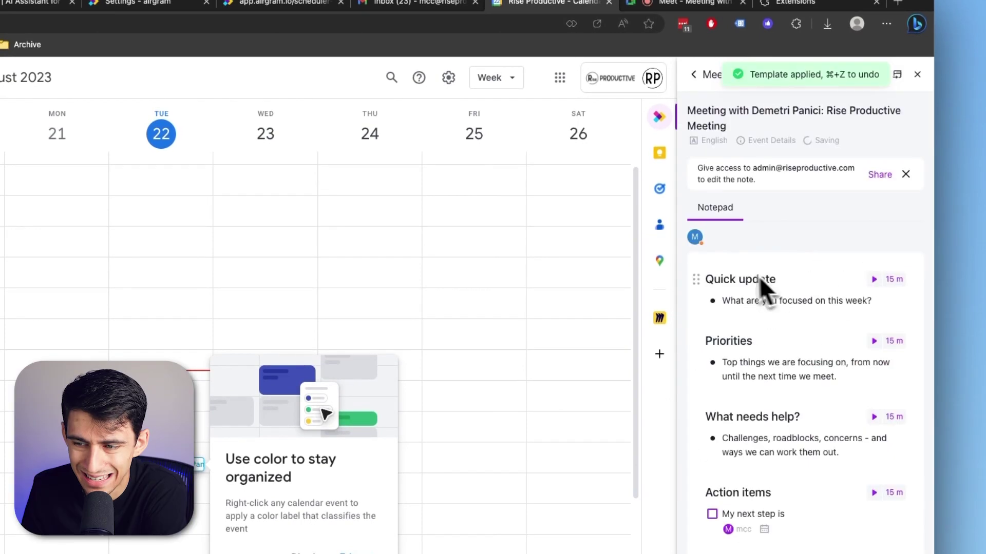
- Set the template's section timers to 5, 10, 10 and 5 minutes, then open sharing
{"action": "left_click", "coordinate": [896, 281]}
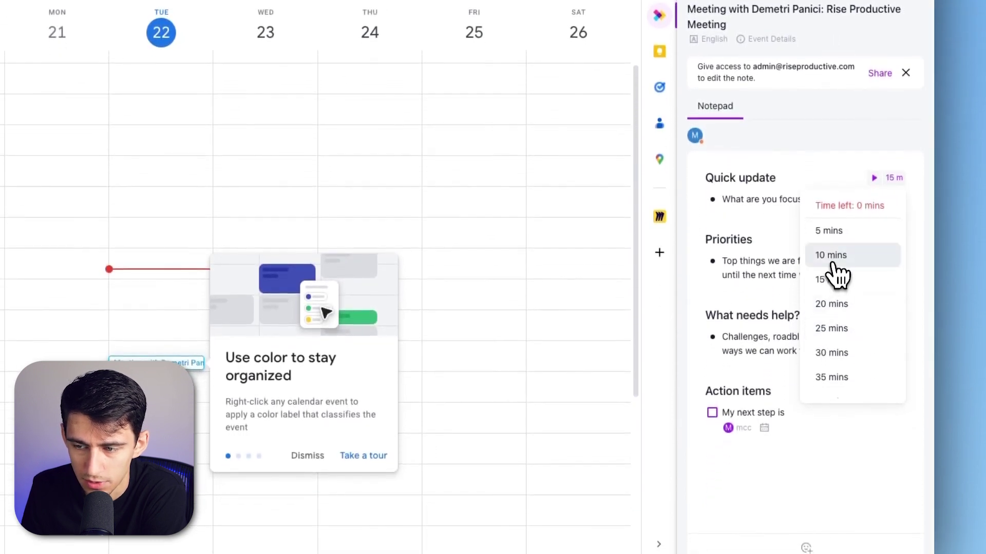
{"action": "left_click", "coordinate": [833, 257]}
{"action": "left_click", "coordinate": [893, 177]}
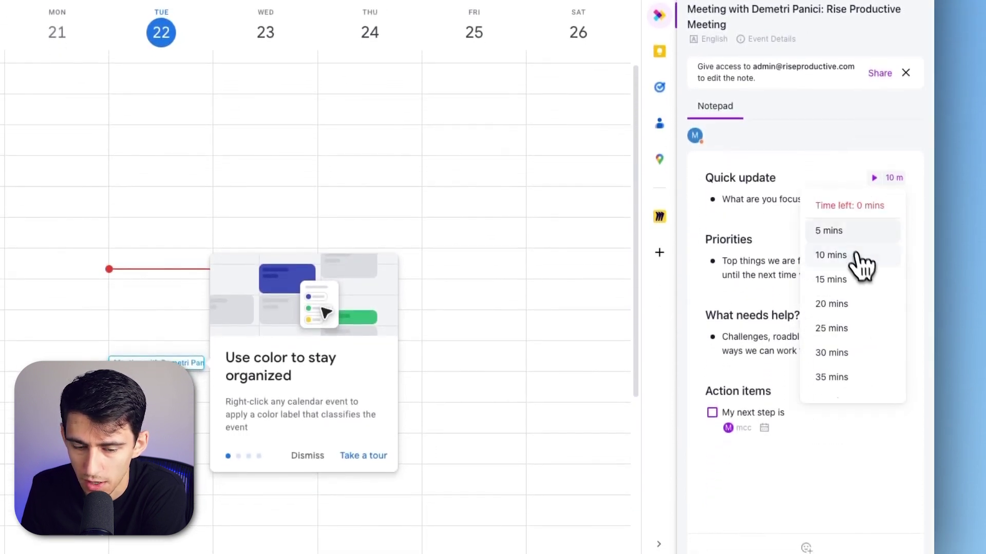
{"action": "left_click", "coordinate": [855, 232]}
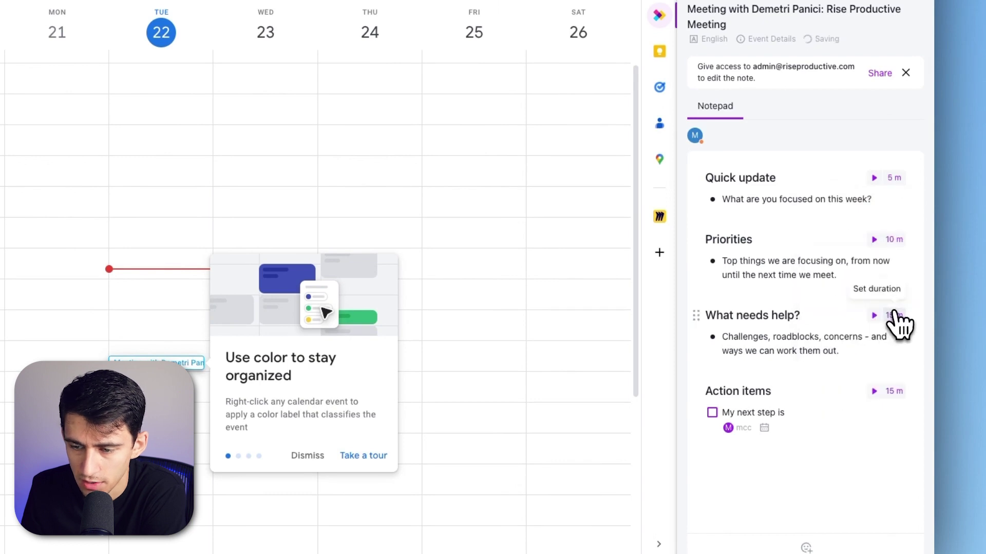
{"action": "left_click", "coordinate": [896, 391]}
{"action": "left_click", "coordinate": [834, 210]}
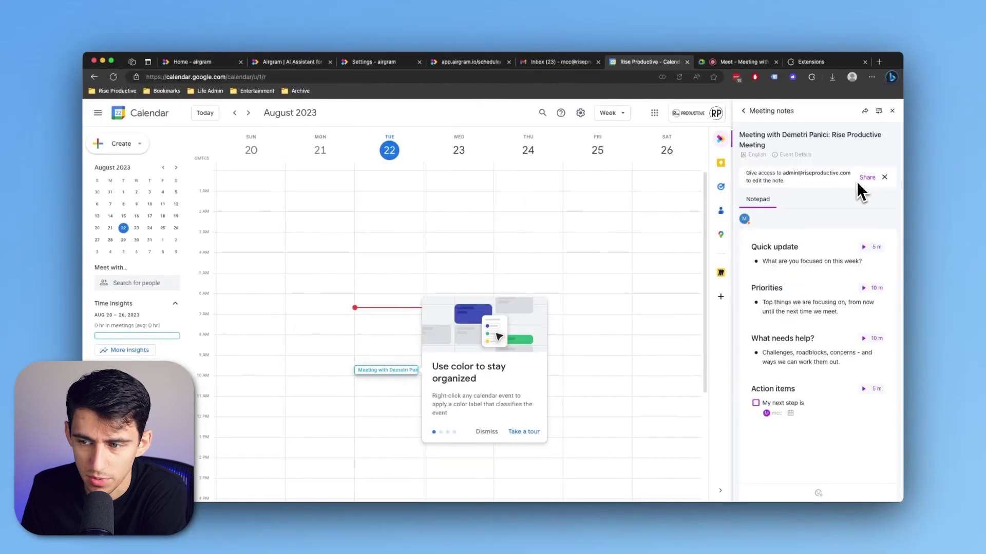
{"action": "left_click", "coordinate": [859, 180]}
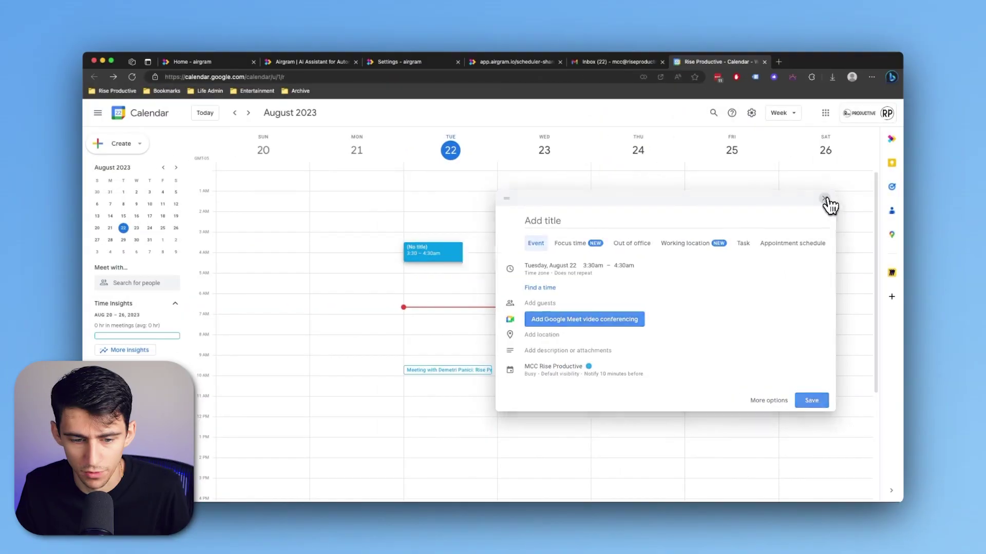
- Join the event's Google Meet call, start Airgram recording, admit the assistant, then select the TL;DR summary
{"action": "left_click", "coordinate": [829, 202]}
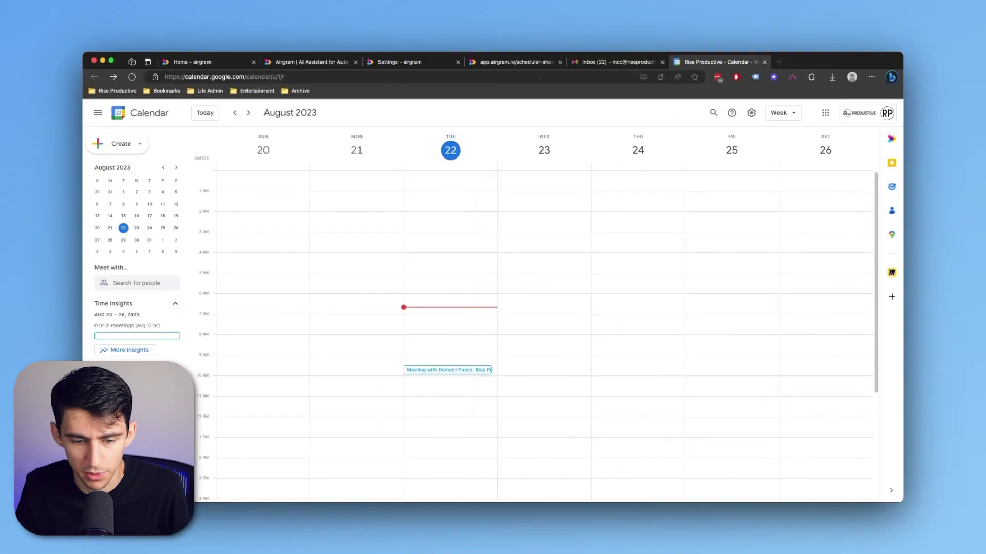
{"action": "left_click", "coordinate": [475, 370]}
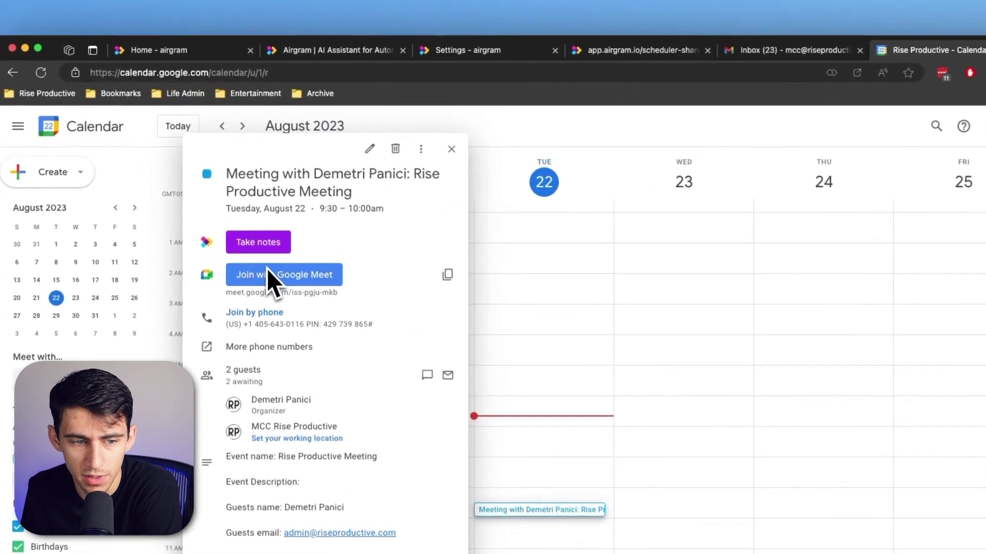
{"action": "left_click", "coordinate": [271, 213]}
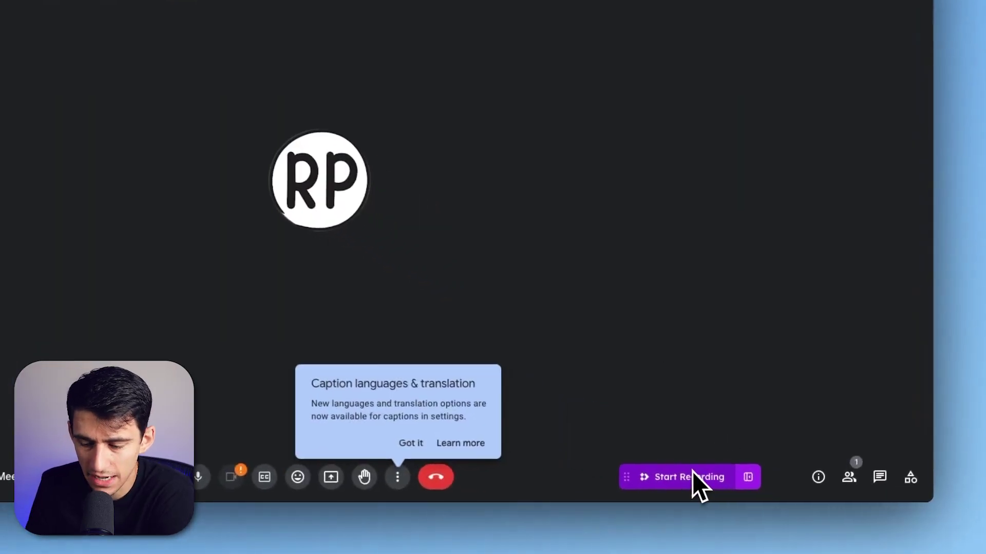
{"action": "left_click", "coordinate": [730, 479]}
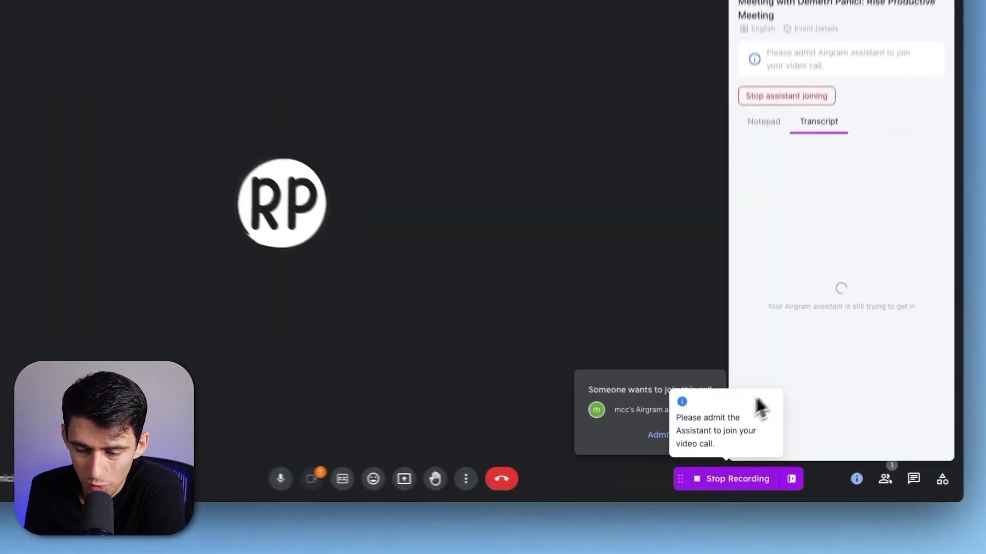
{"action": "left_click", "coordinate": [646, 430]}
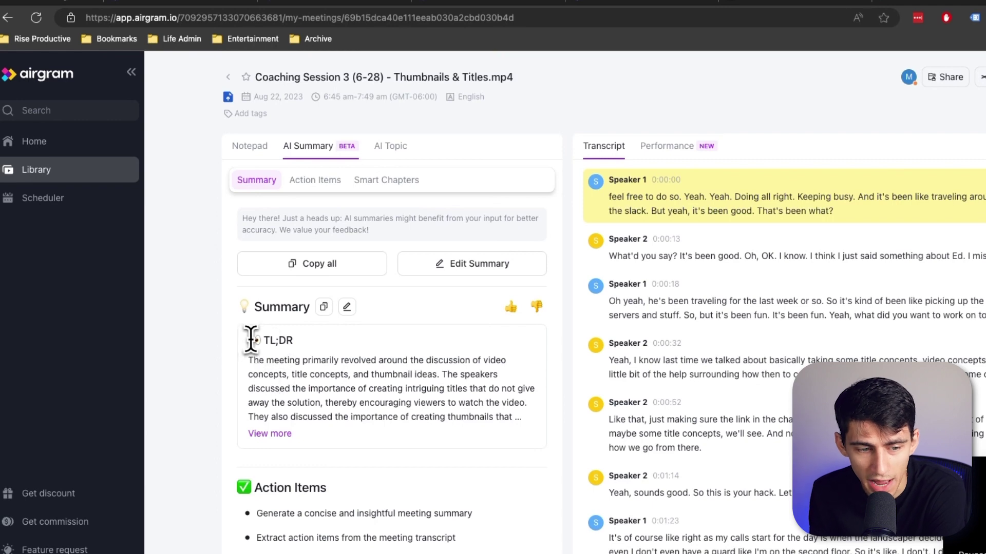
{"action": "left_click_drag", "start_coordinate": [250, 340], "coordinate": [511, 427]}
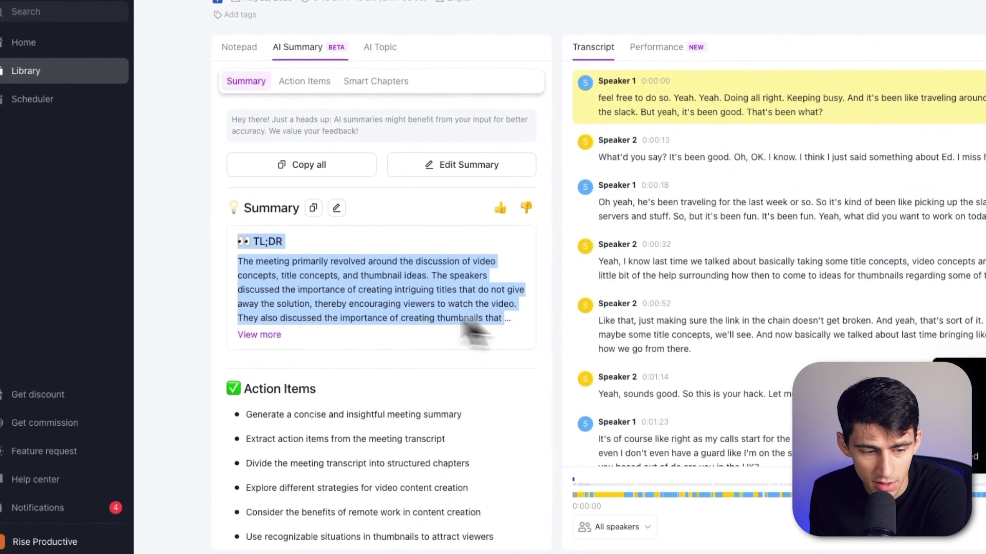
- Show the Coaching Session 3 summary's action items and smart chapters, then open transcript search
{"action": "scroll", "coordinate": [308, 307], "scroll_direction": "down", "scroll_amount": 5}
{"action": "scroll", "coordinate": [314, 272], "scroll_direction": "up", "scroll_amount": 5}
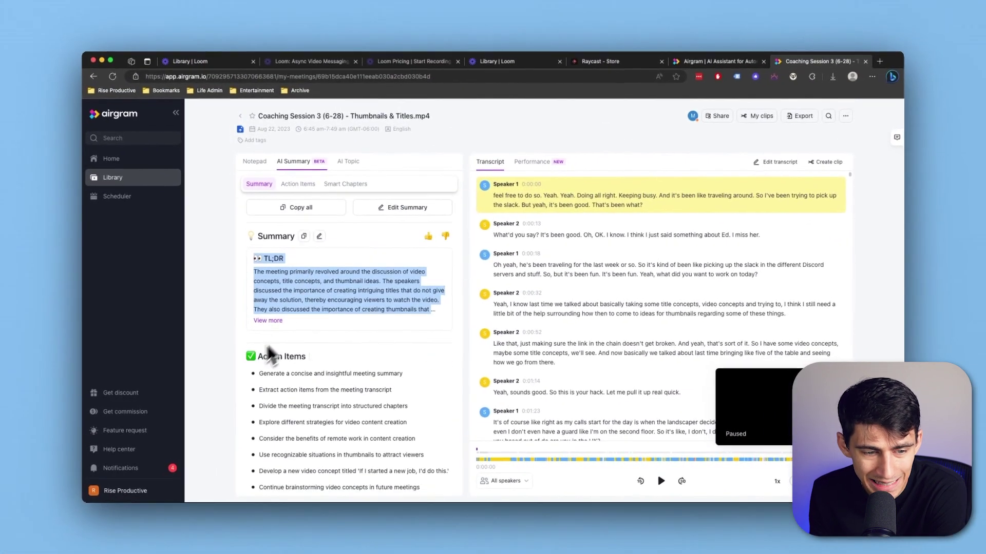
{"action": "left_click", "coordinate": [271, 354]}
{"action": "scroll", "coordinate": [298, 313], "scroll_direction": "down", "scroll_amount": 8}
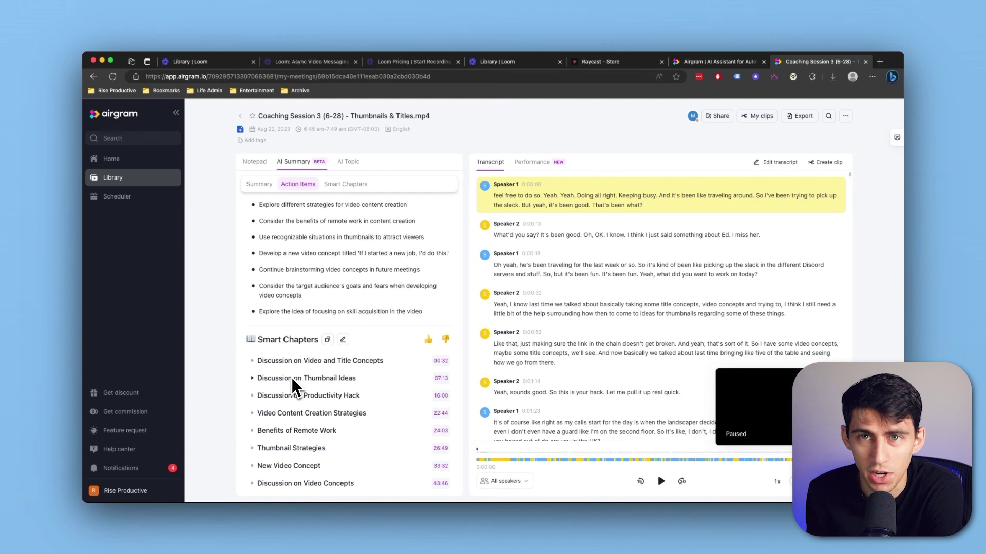
{"action": "mouse_move", "coordinate": [448, 353]}
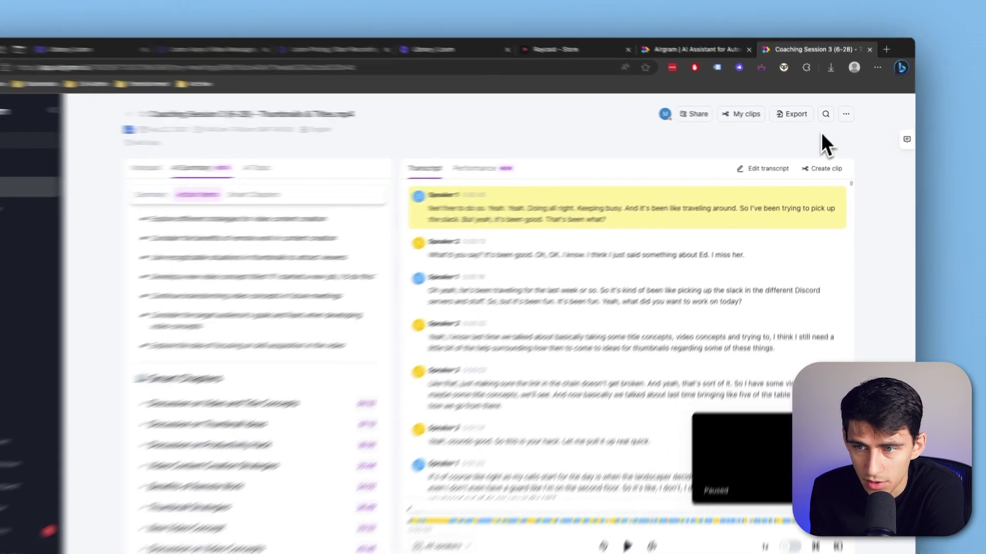
{"action": "left_click", "coordinate": [827, 116]}
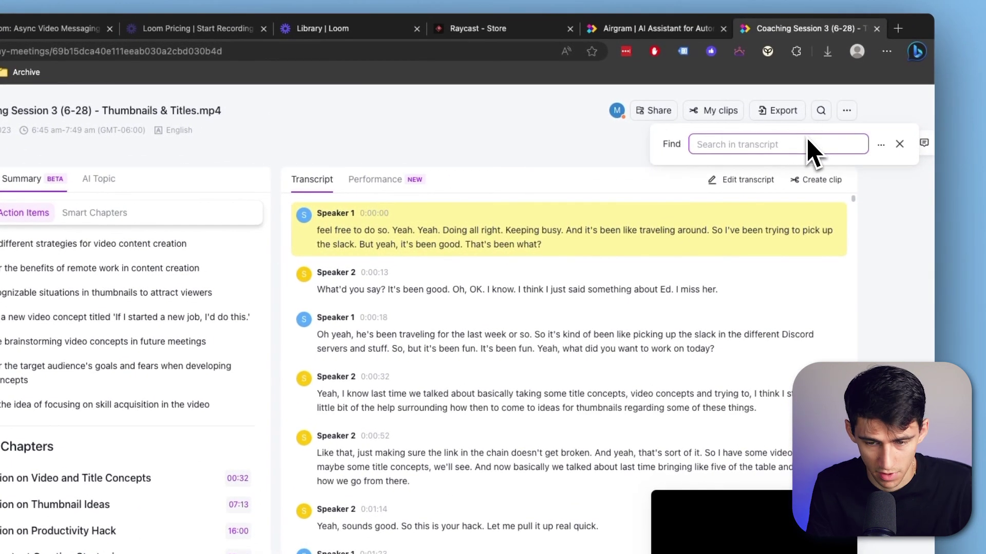
- Search the transcript for 'thu', step to the 0:32:43 thumbnail match, play it, then pause
{"action": "type", "text": "thumbnail"}
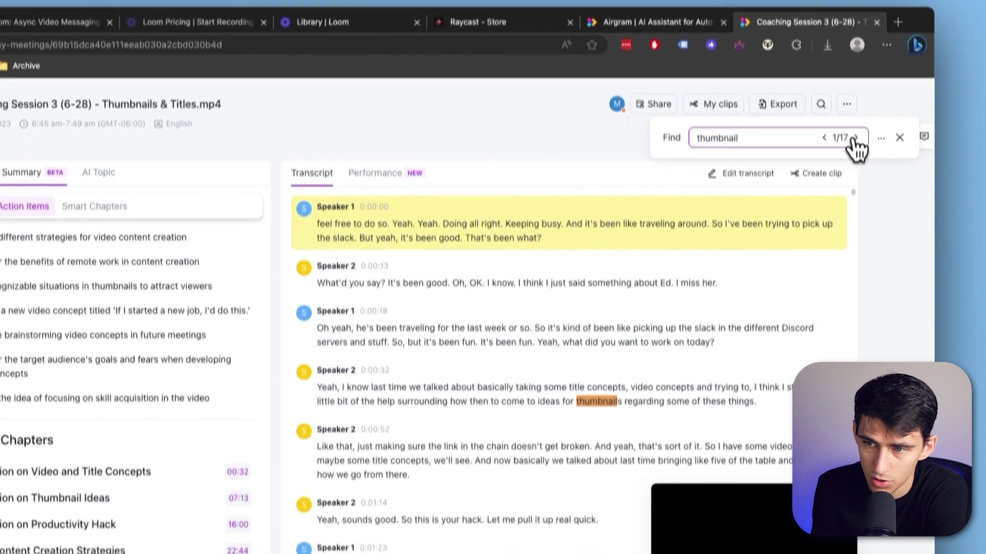
{"action": "left_click", "coordinate": [855, 144]}
{"action": "left_click", "coordinate": [855, 143]}
{"action": "left_click", "coordinate": [855, 144]}
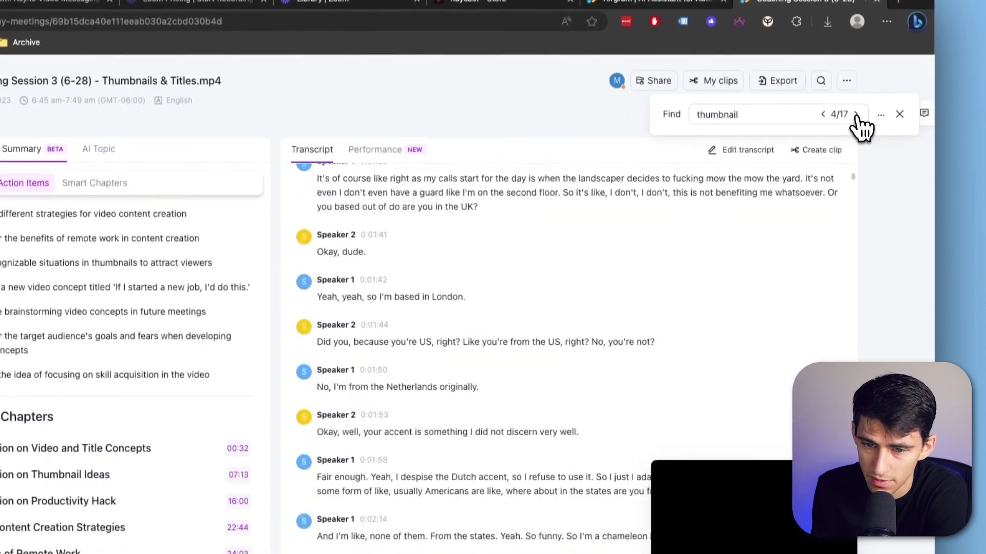
{"action": "left_click", "coordinate": [856, 114]}
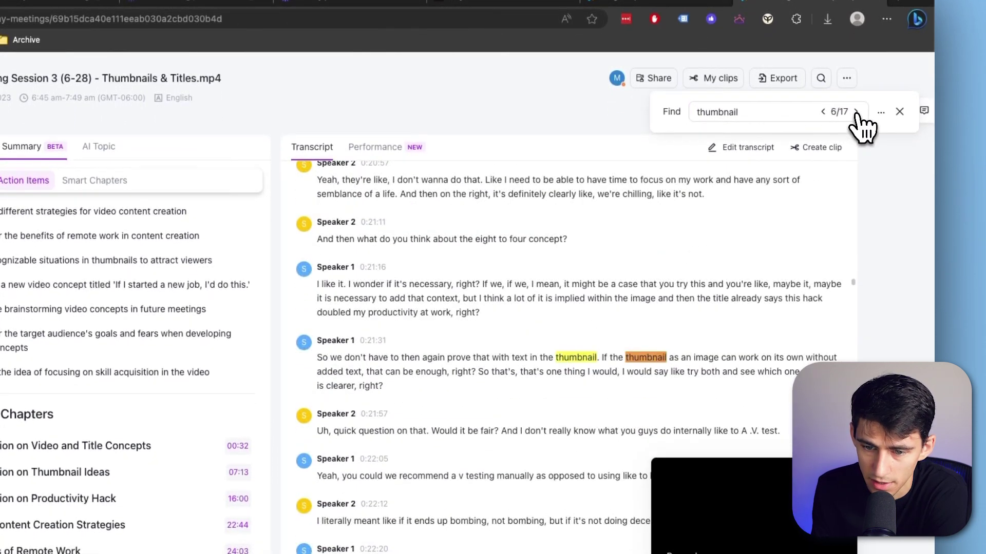
{"action": "left_click", "coordinate": [856, 114]}
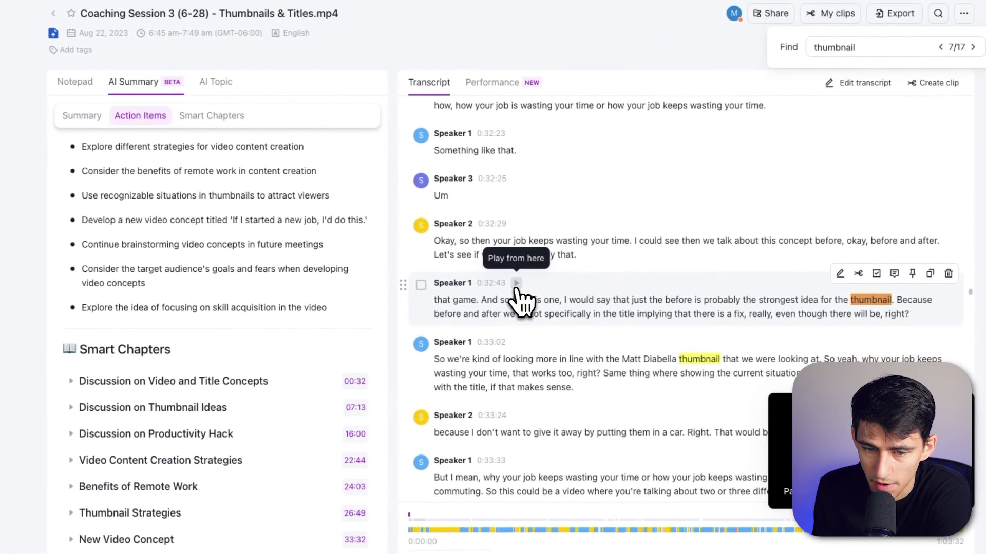
{"action": "left_click", "coordinate": [516, 285]}
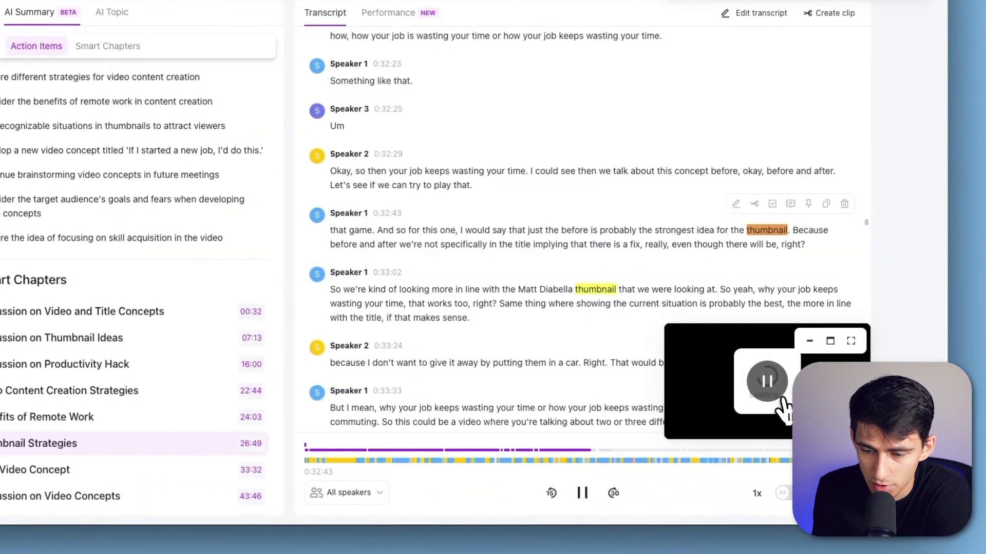
{"action": "left_click", "coordinate": [781, 401]}
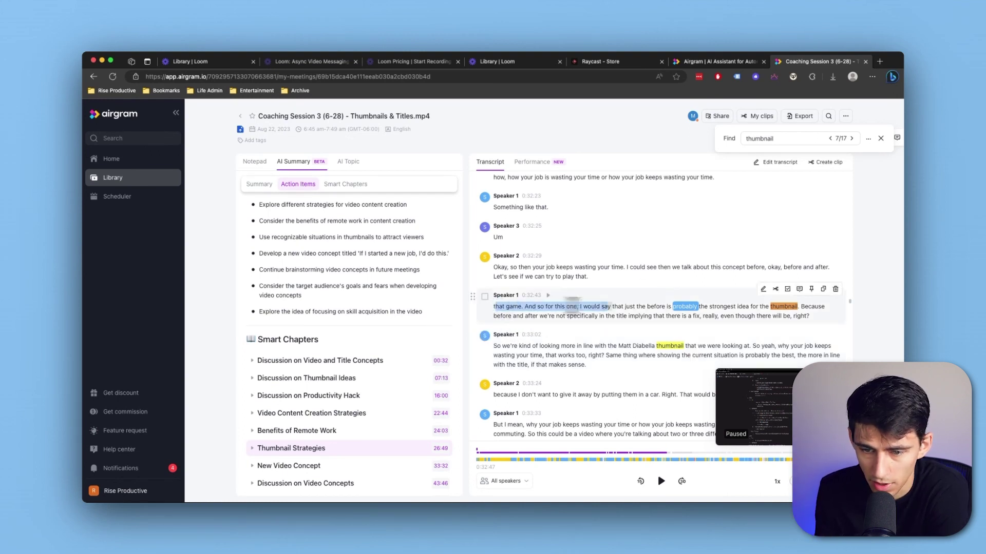
- Highlight the Speaker 1 passage at 0:32:43 and revisit the thumbnail passages at 0:28:53, 0:33 and 0:13:20
{"action": "left_click_drag", "start_coordinate": [755, 306], "coordinate": [759, 307]}
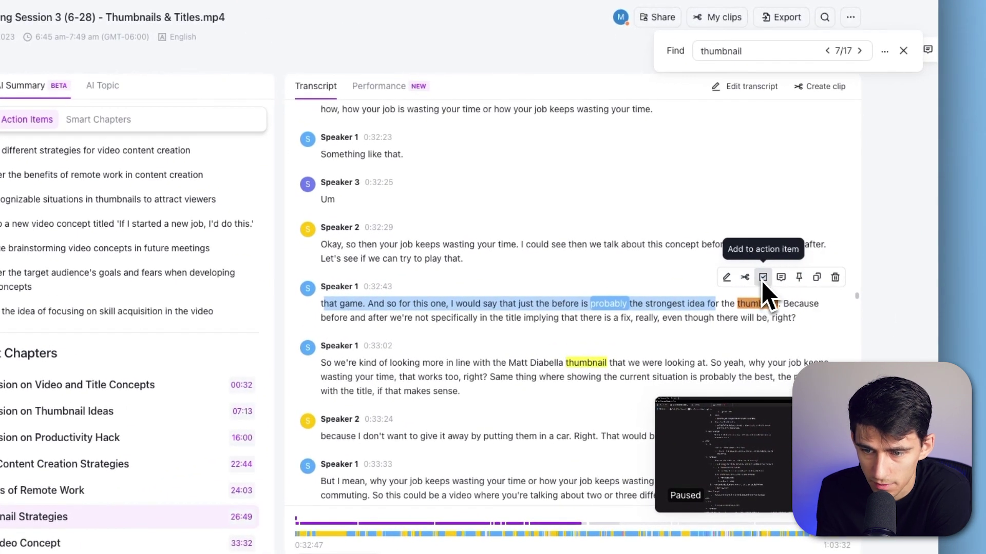
{"action": "left_click", "coordinate": [799, 277]}
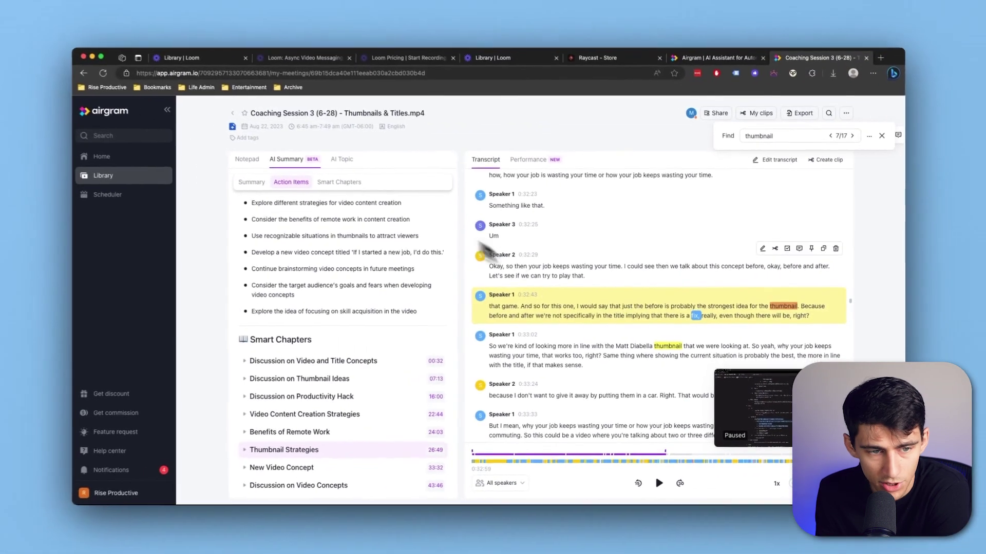
{"action": "left_click", "coordinate": [559, 516]}
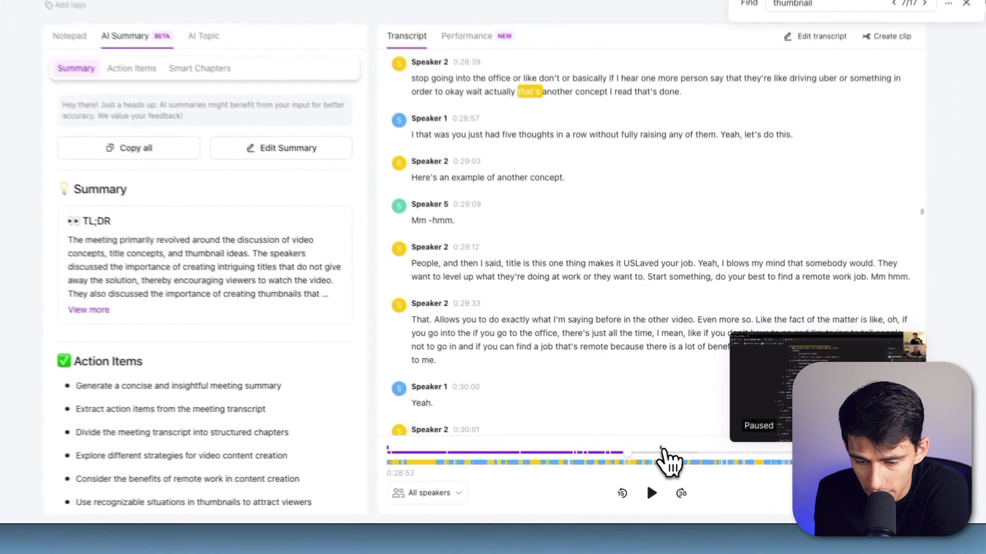
{"action": "left_click", "coordinate": [663, 452]}
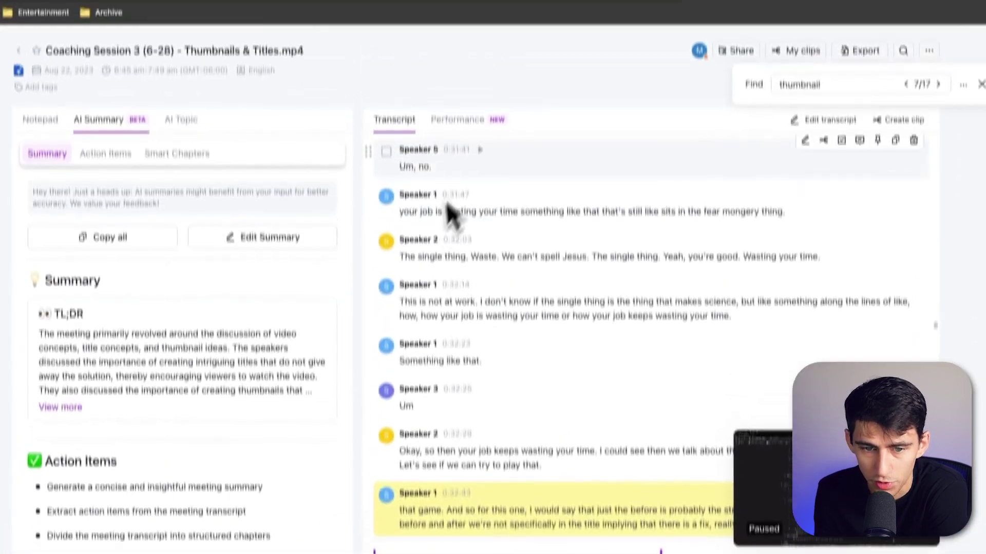
{"action": "scroll", "coordinate": [518, 133], "scroll_direction": "up", "scroll_amount": 20}
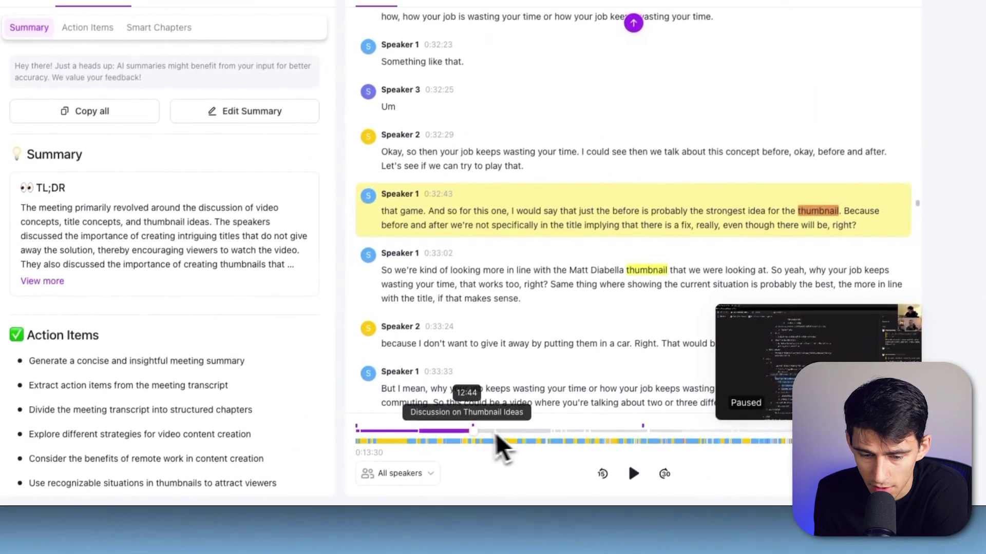
{"action": "left_click", "coordinate": [474, 431]}
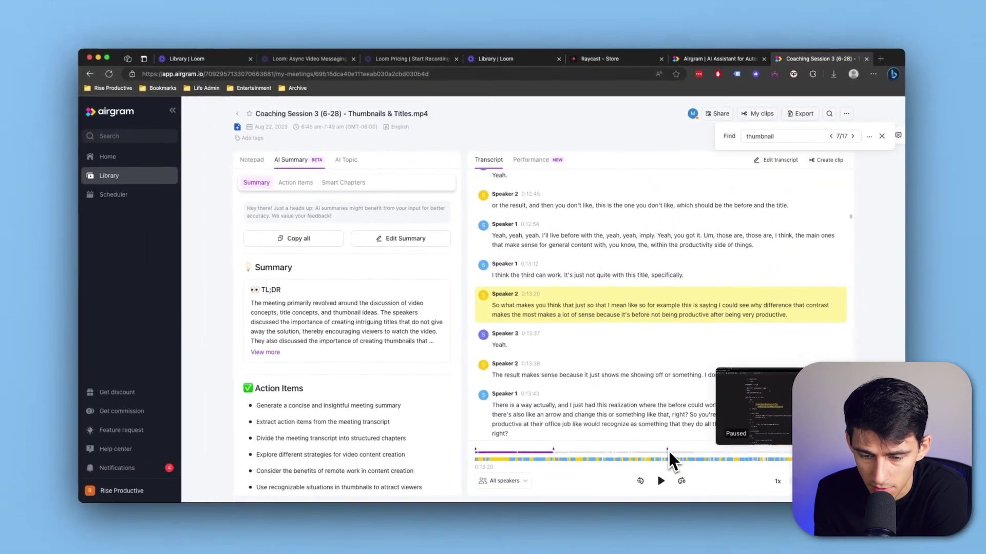
{"action": "left_click", "coordinate": [647, 430]}
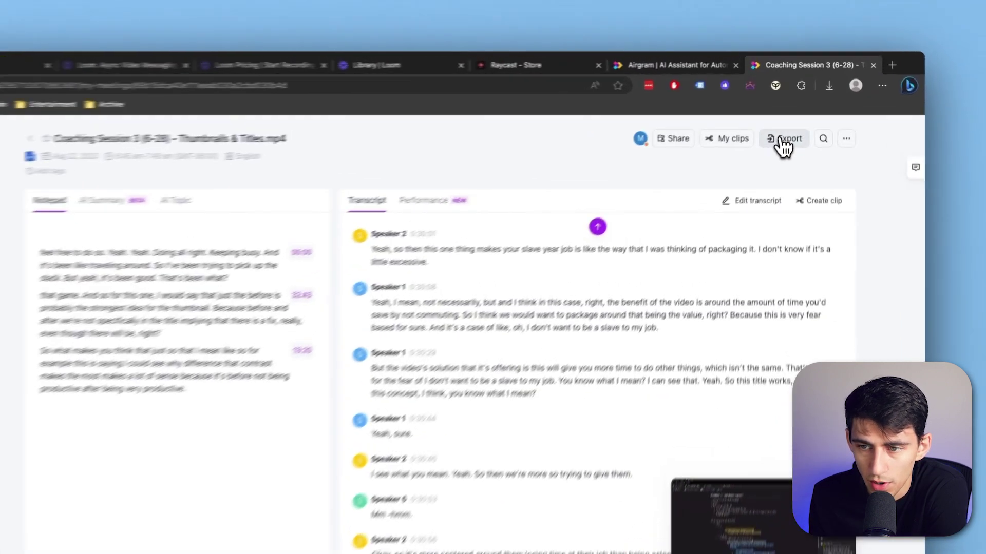
- Start a Notion export of the meeting with action items chosen as the content
{"action": "left_click", "coordinate": [799, 118]}
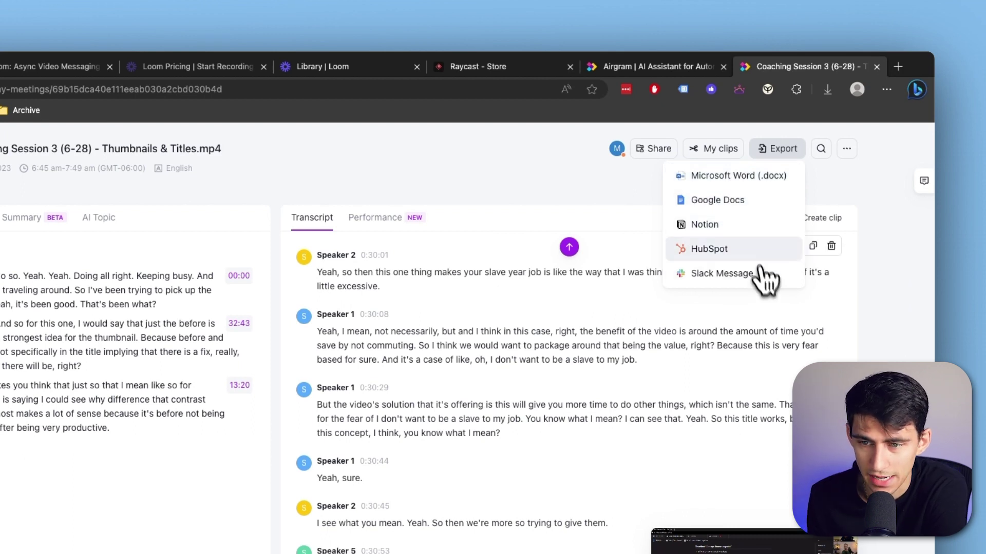
{"action": "left_click", "coordinate": [724, 227]}
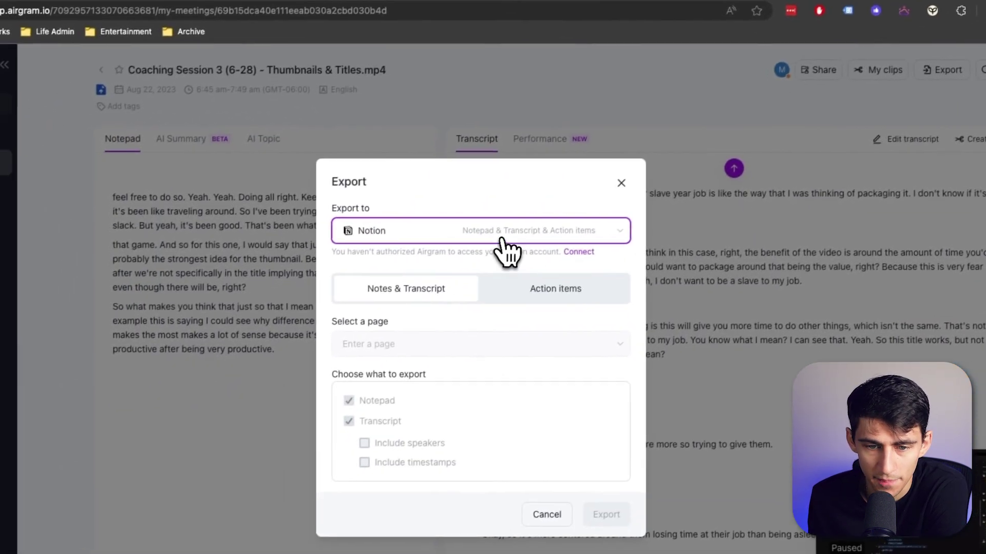
{"action": "left_click", "coordinate": [503, 239]}
{"action": "left_click", "coordinate": [447, 312]}
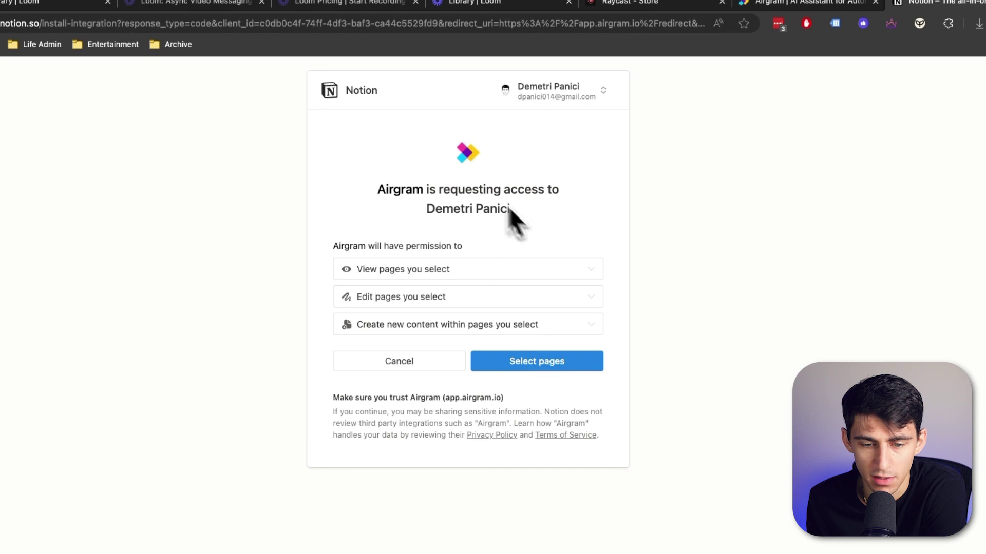
- Grant Airgram access to the Meetings & Notes (DB) - TTP page, found by searching 'meeting', then return to Airgram
{"action": "left_click", "coordinate": [513, 359]}
{"action": "scroll", "coordinate": [512, 368], "scroll_direction": "down", "scroll_amount": 10}
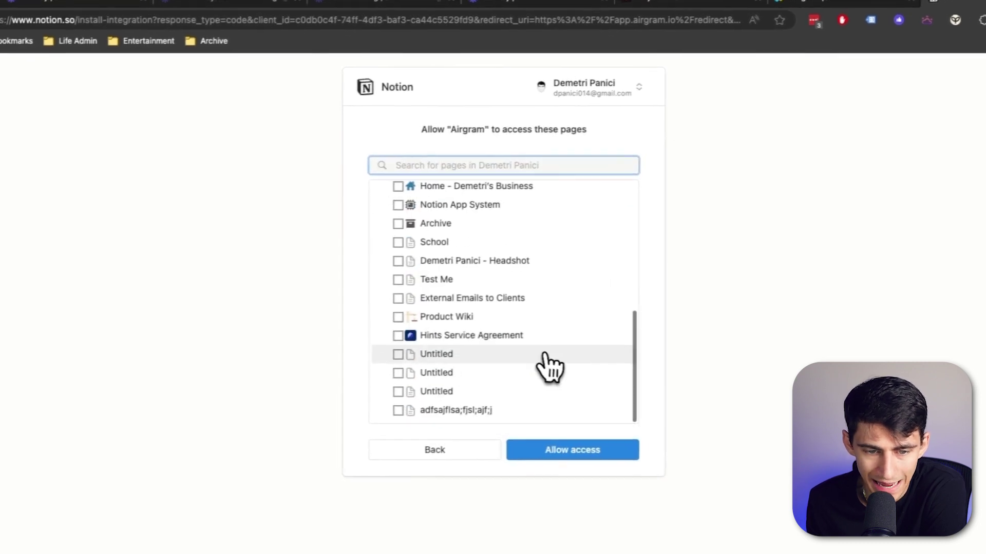
{"action": "scroll", "coordinate": [486, 343], "scroll_direction": "up", "scroll_amount": 10}
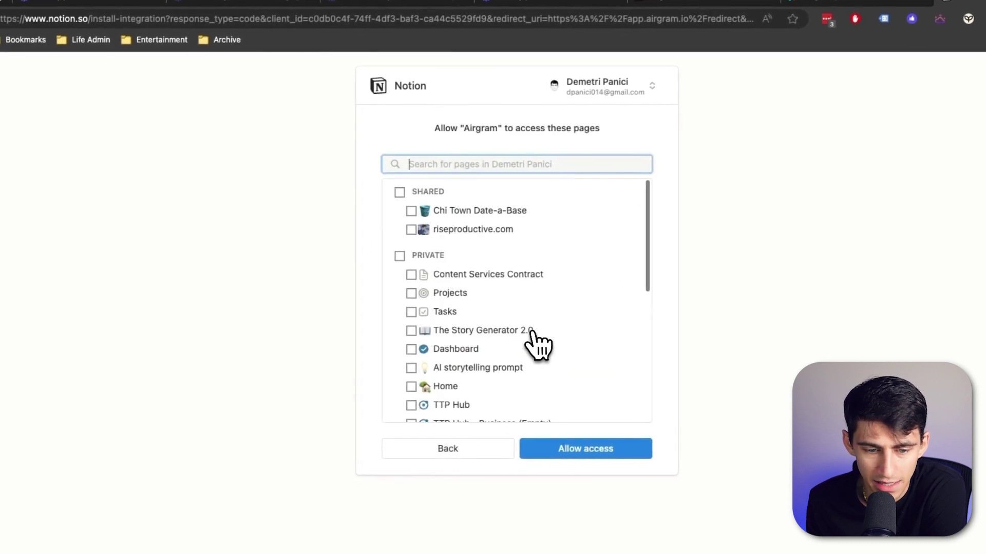
{"action": "left_click", "coordinate": [455, 164]}
{"action": "type", "text": "meetings"}
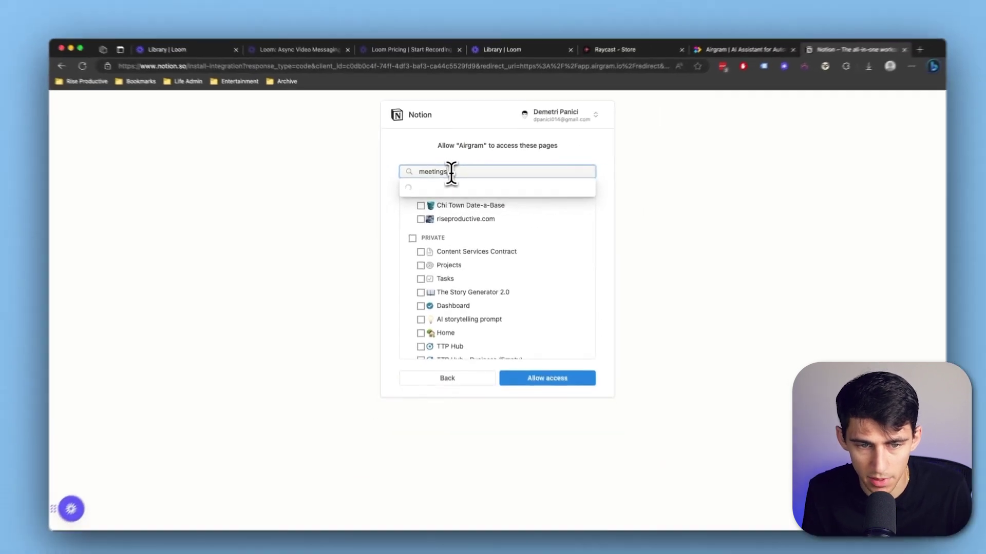
{"action": "key", "text": "Return"}
{"action": "left_click", "coordinate": [523, 368]}
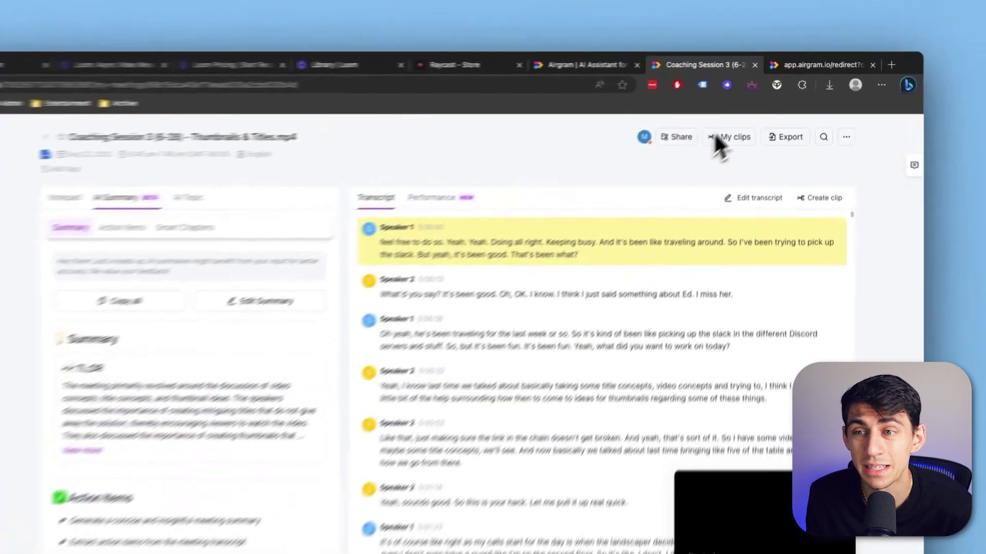
{"action": "left_click", "coordinate": [798, 64]}
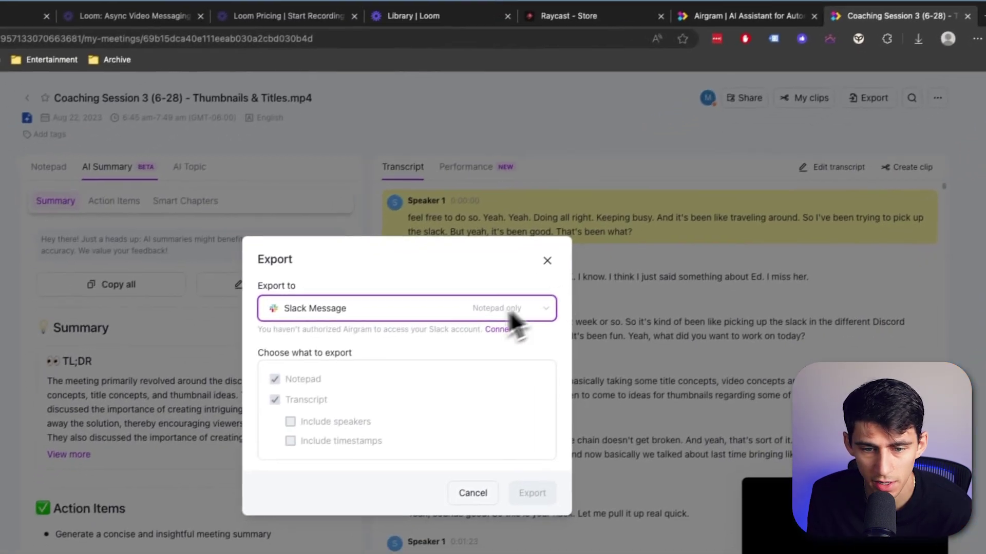
- Connect Slack, export the notepad as a direct message to a chosen user, and check it in Slack
{"action": "left_click", "coordinate": [506, 329]}
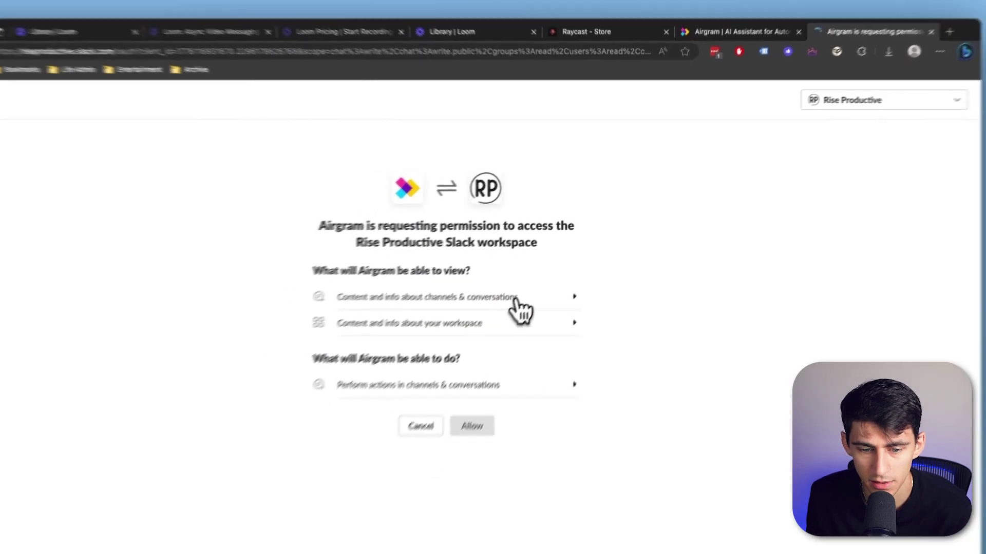
{"action": "left_click", "coordinate": [473, 427]}
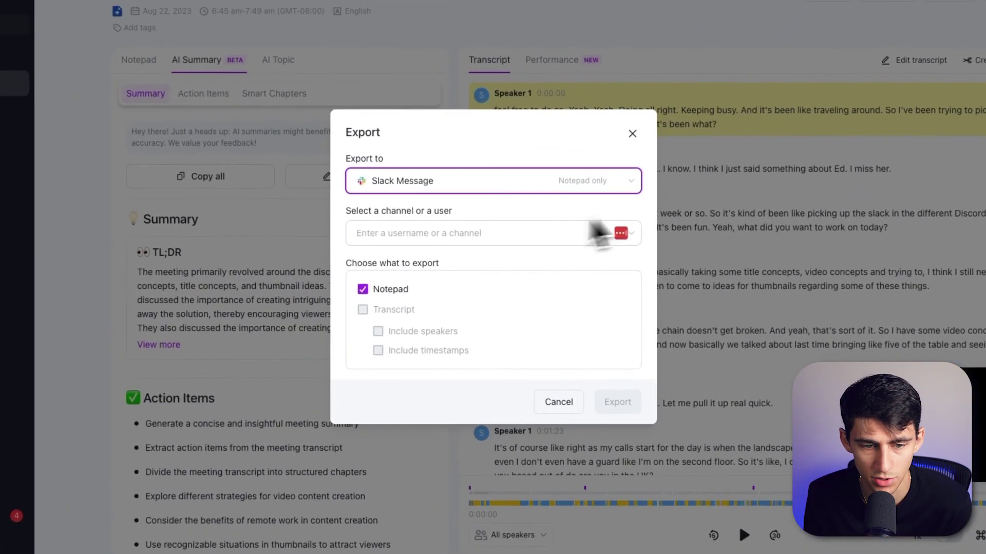
{"action": "left_click", "coordinate": [426, 278]}
{"action": "left_click", "coordinate": [426, 290]}
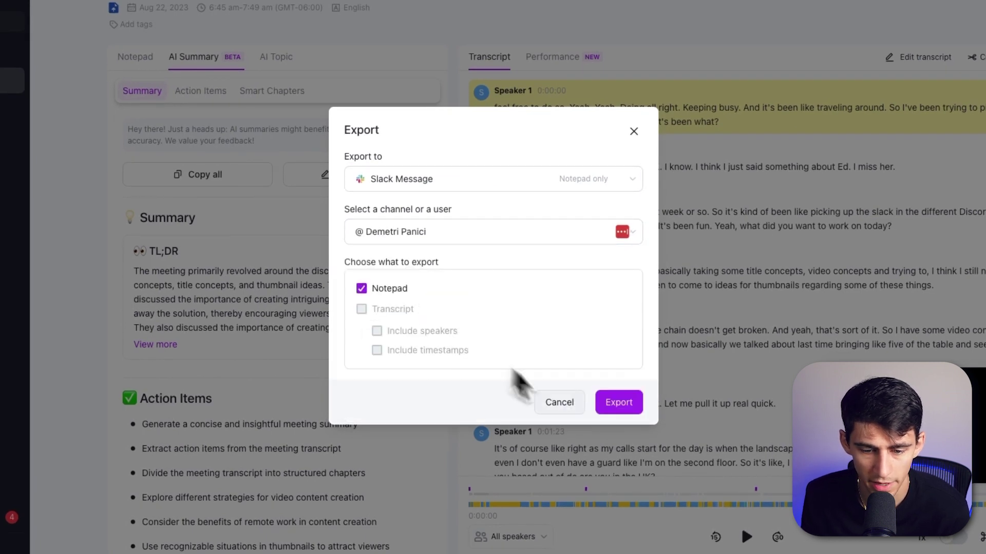
{"action": "left_click", "coordinate": [614, 403]}
{"action": "left_click", "coordinate": [626, 513]}
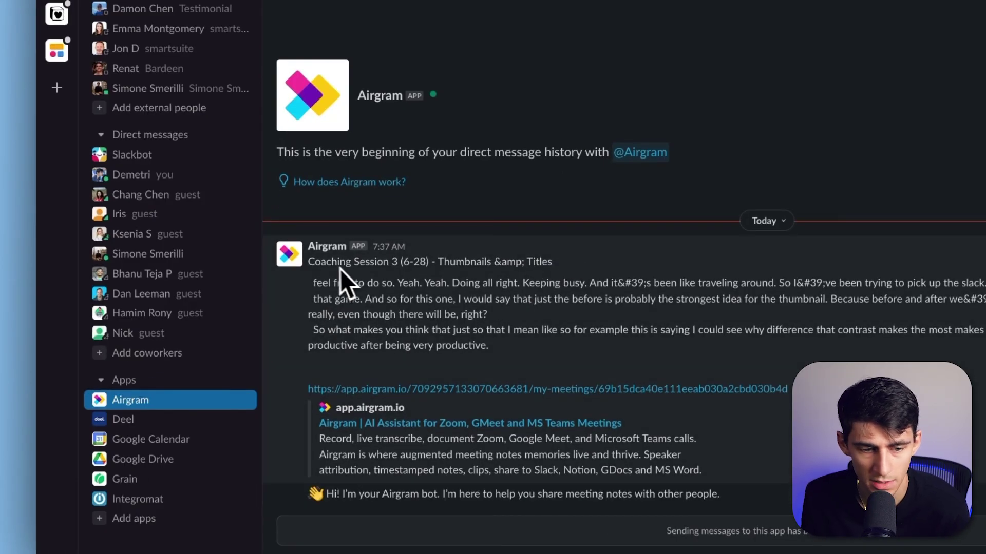
{"action": "left_click", "coordinate": [416, 391]}
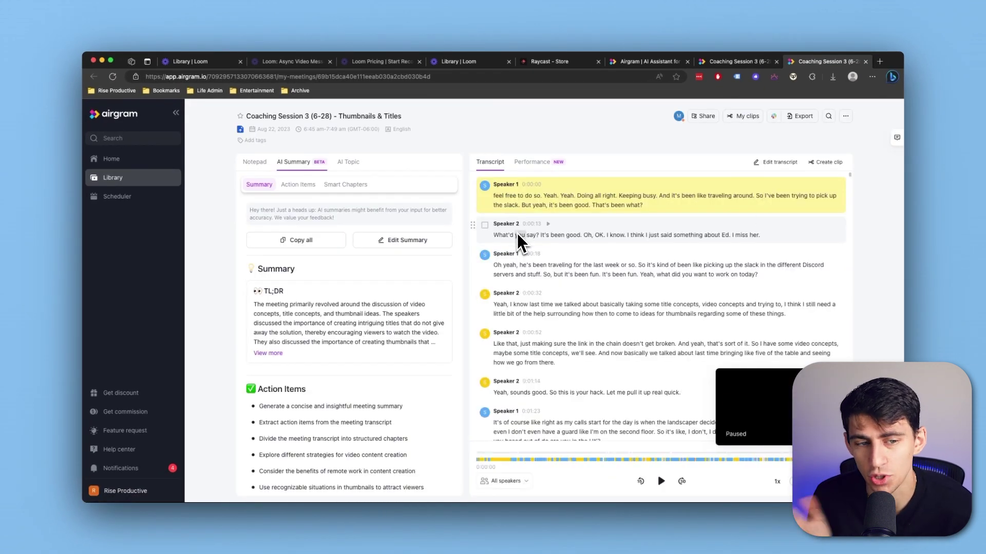
- Save the 6:30 am–5:00 pm, Monday–Friday Central Time availability and start a new scheduling event
{"action": "left_click", "coordinate": [800, 116]}
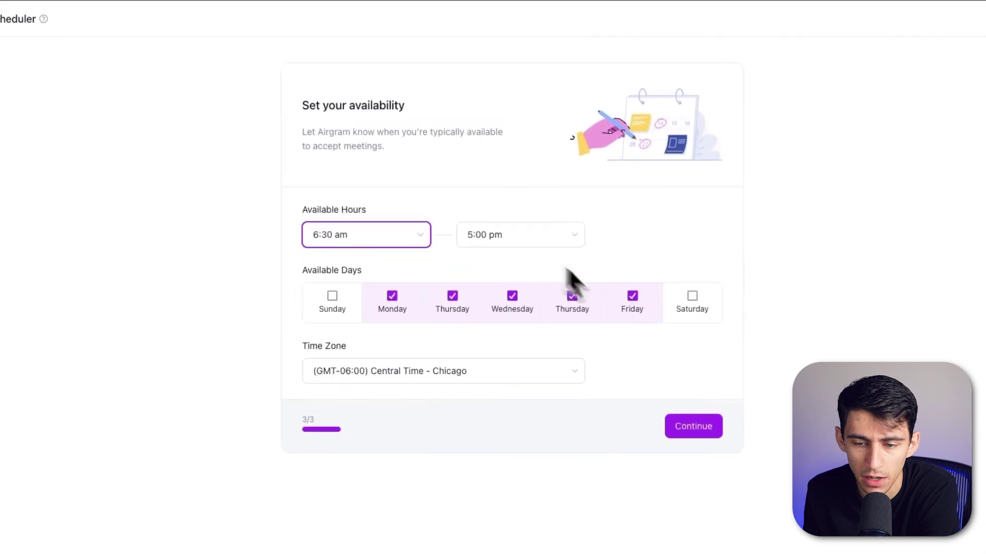
{"action": "left_click", "coordinate": [701, 430]}
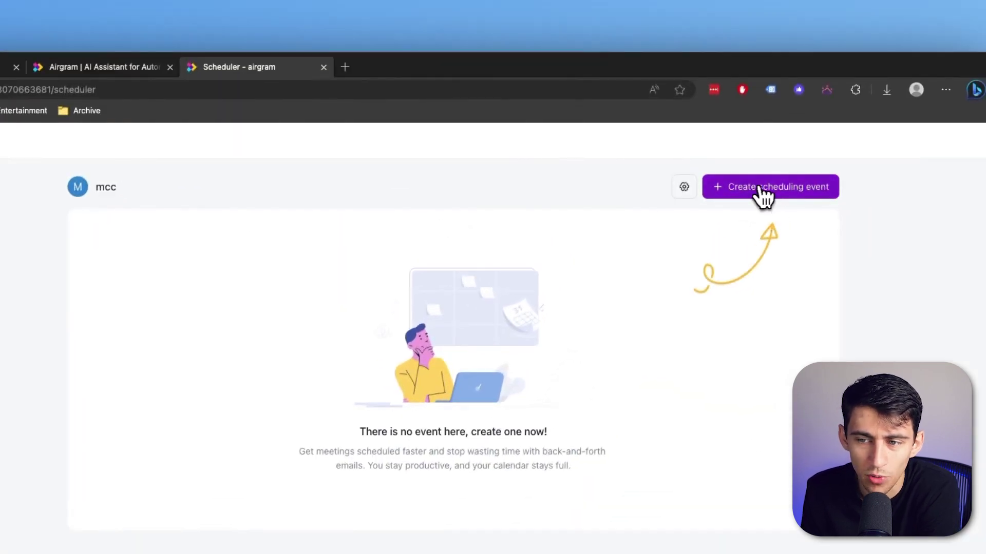
{"action": "left_click", "coordinate": [763, 196]}
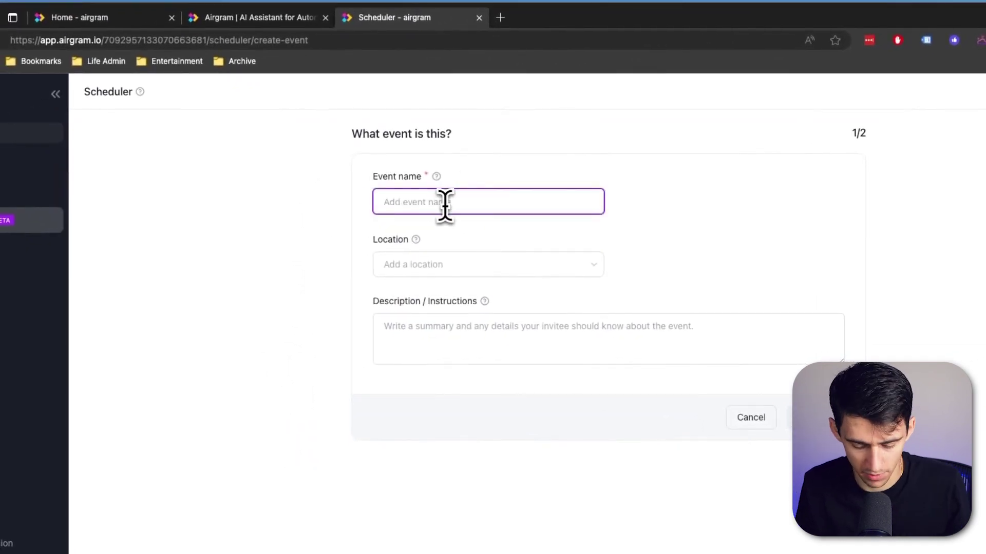
- Name the event 'Rise Productive Meeting', set Google Meet as its location, and continue to step two
{"action": "type", "text": "Rise Produc"}
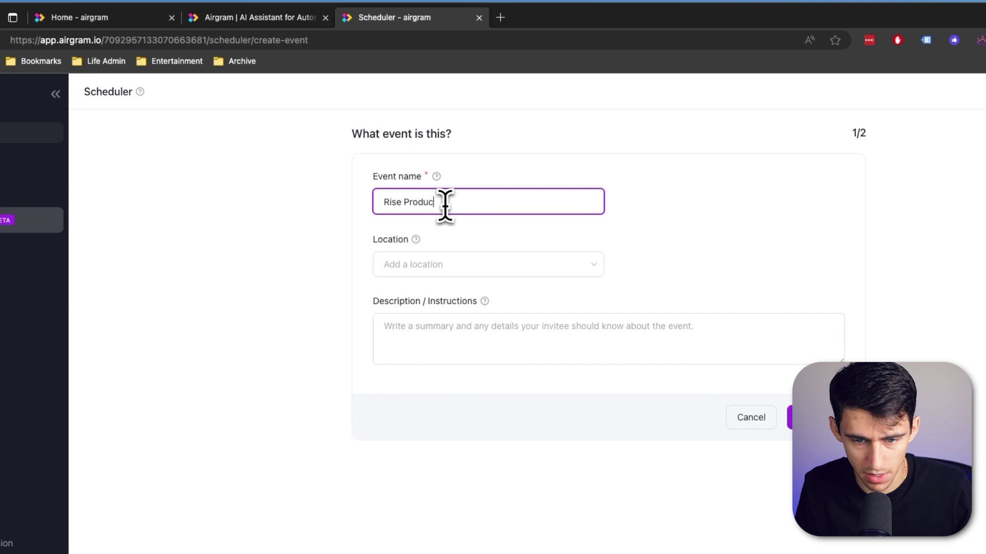
{"action": "type", "text": "tive Meeting"}
{"action": "left_click", "coordinate": [451, 266]}
{"action": "left_click", "coordinate": [470, 297]}
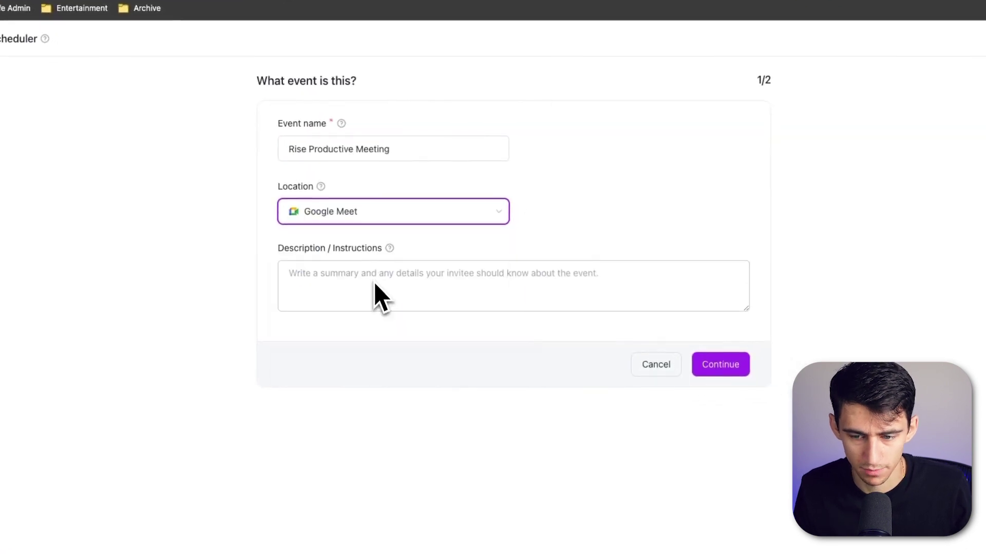
{"action": "left_click", "coordinate": [694, 366]}
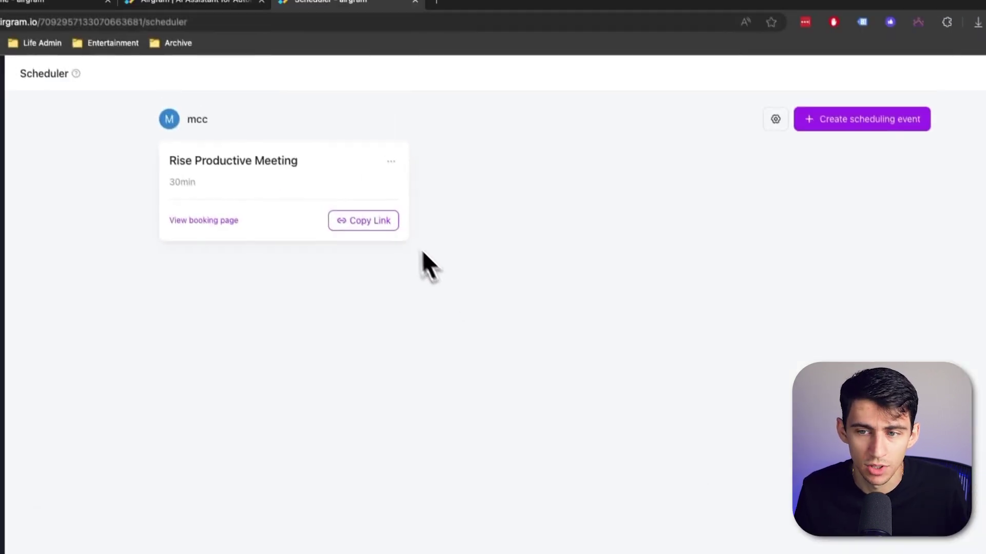
- Copy the Rise Productive Meeting booking link and load it in a new browser tab
{"action": "left_click", "coordinate": [303, 260]}
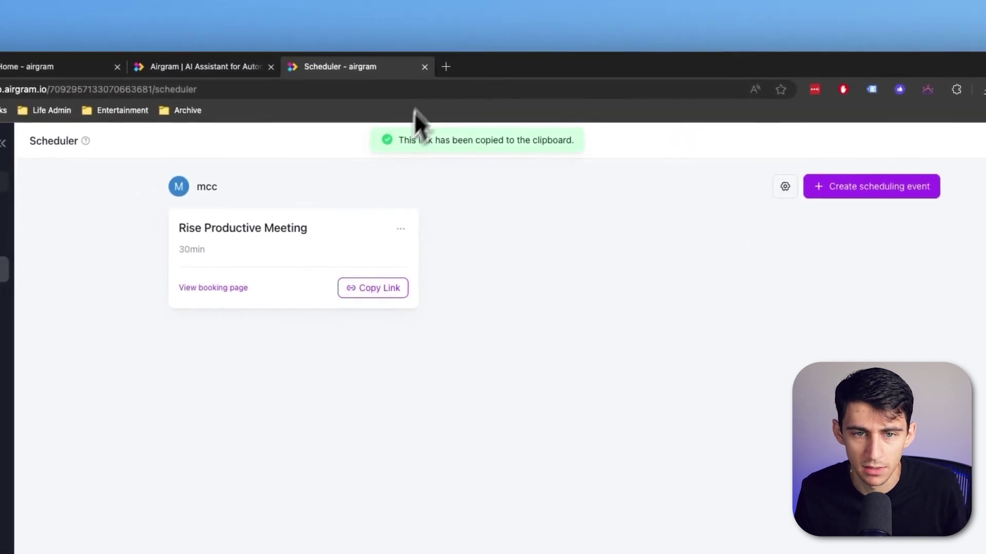
{"action": "left_click", "coordinate": [376, 38]}
{"action": "key", "text": "super+v"}
{"action": "key", "text": "Return"}
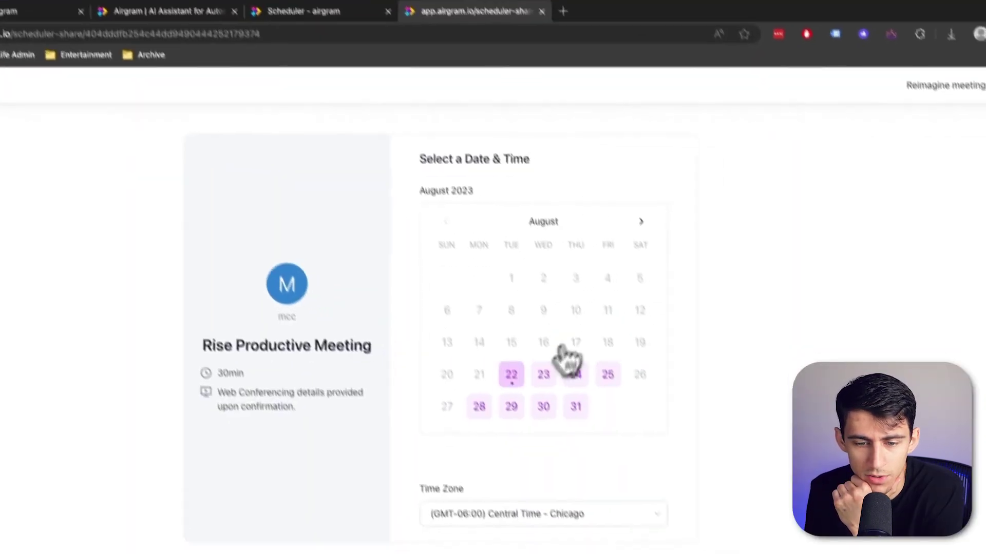